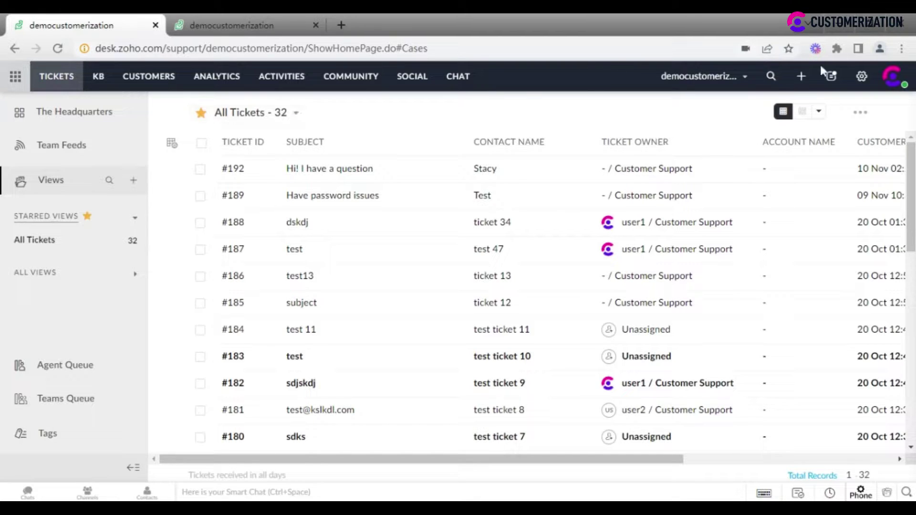
- Go to Setup and open the Departments page under General
click(862, 78)
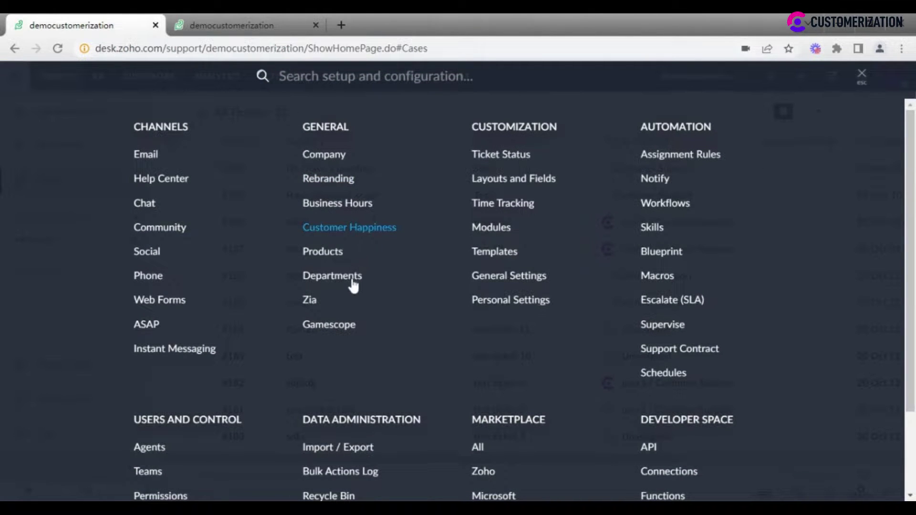
click(353, 281)
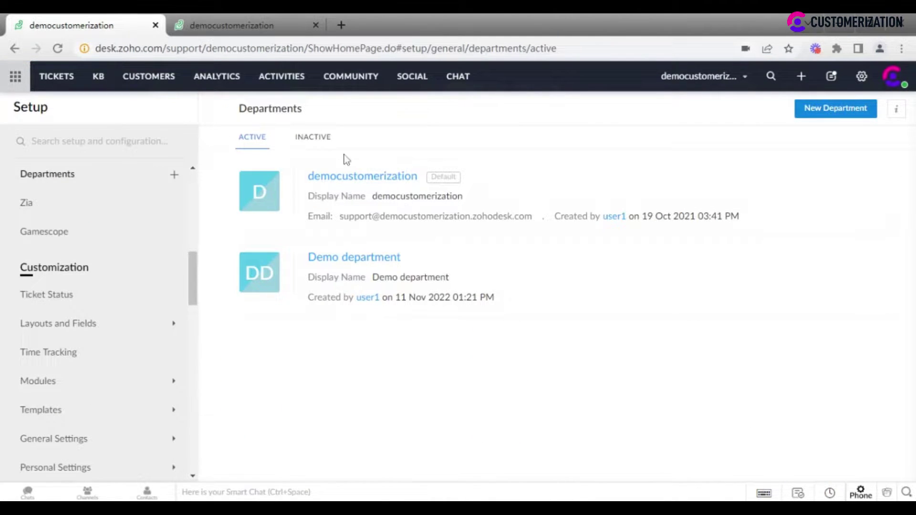
- Start a new department named 'Demo Department'
mouse_move(362, 176)
click(820, 111)
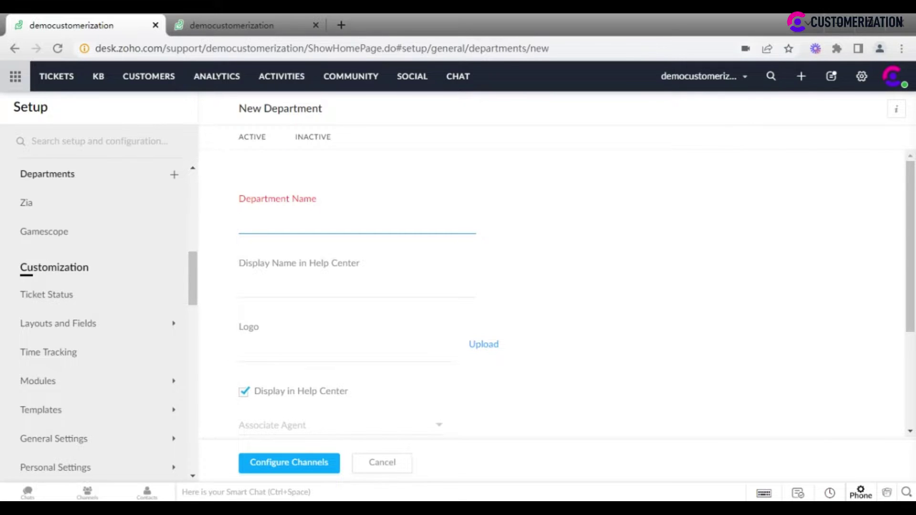
text(Demo)
click(390, 243)
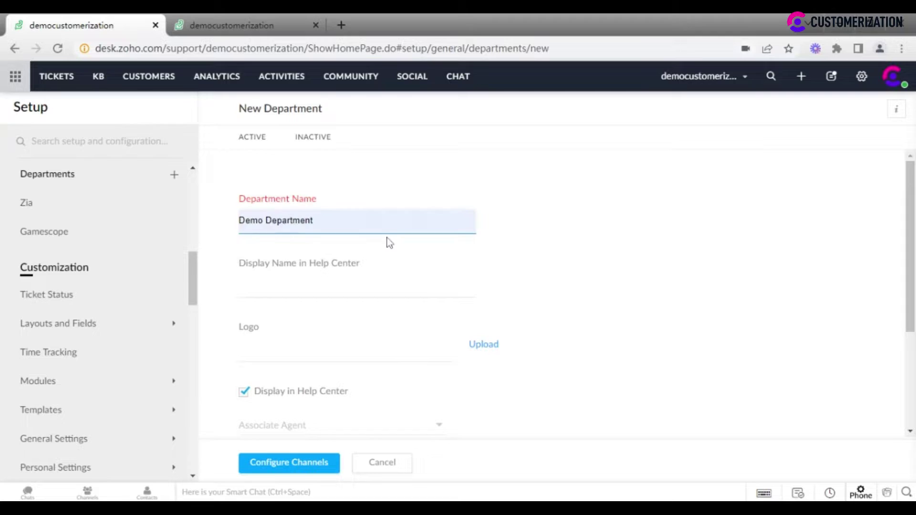
- Turn off Display in Help Center and associate user2 as an agent
scroll(390, 296, down, 2)
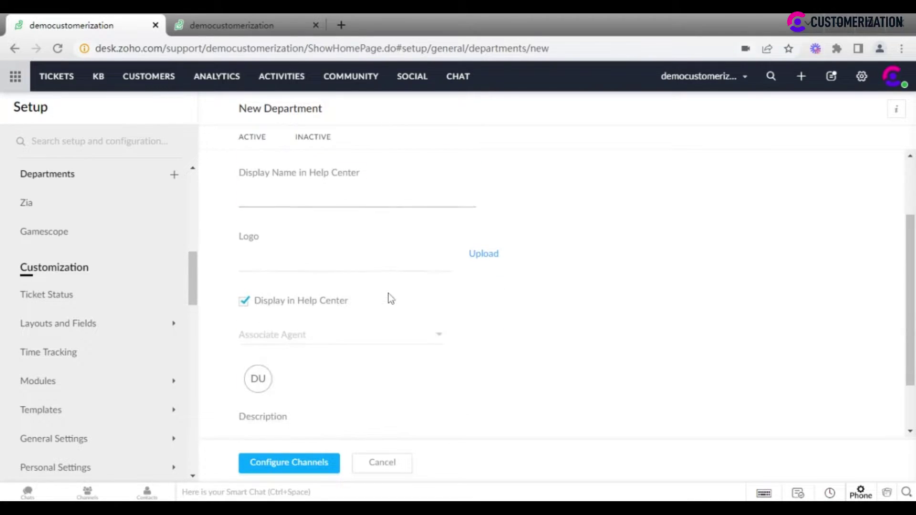
scroll(389, 299, down, 1)
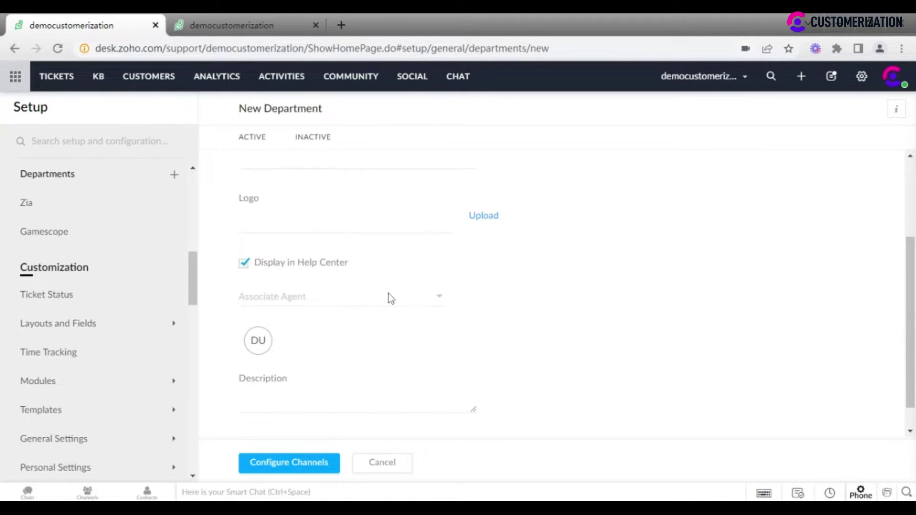
click(244, 258)
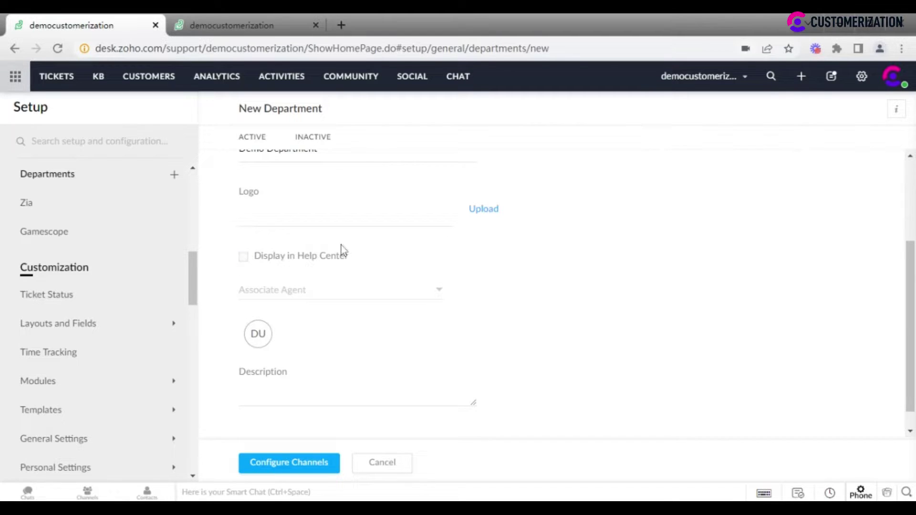
scroll(341, 245, down, 1)
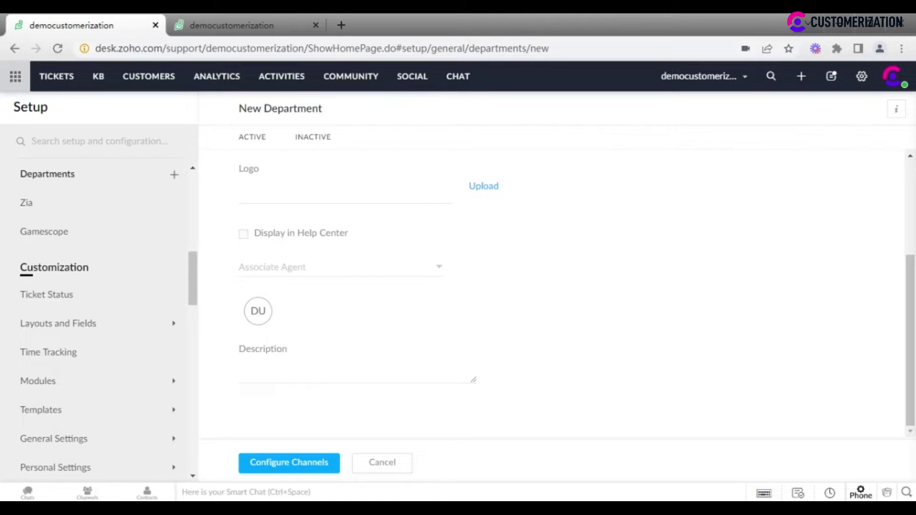
click(344, 265)
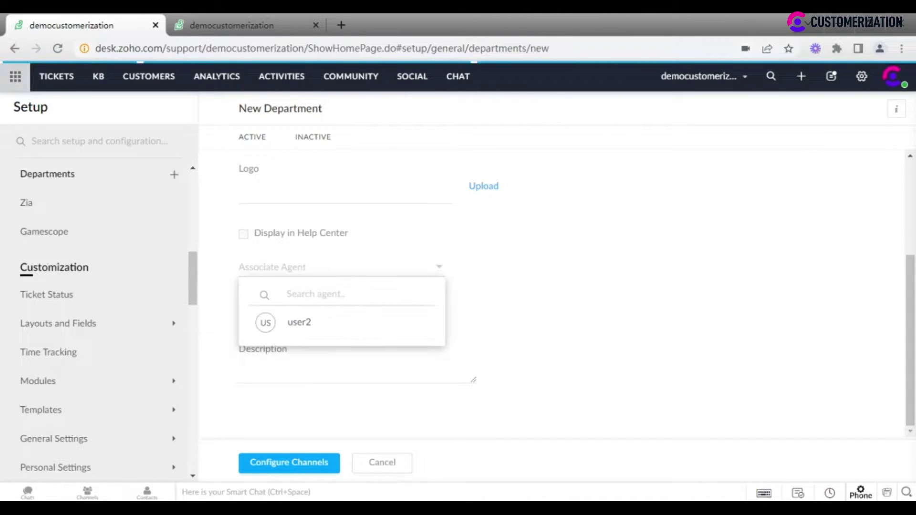
click(344, 323)
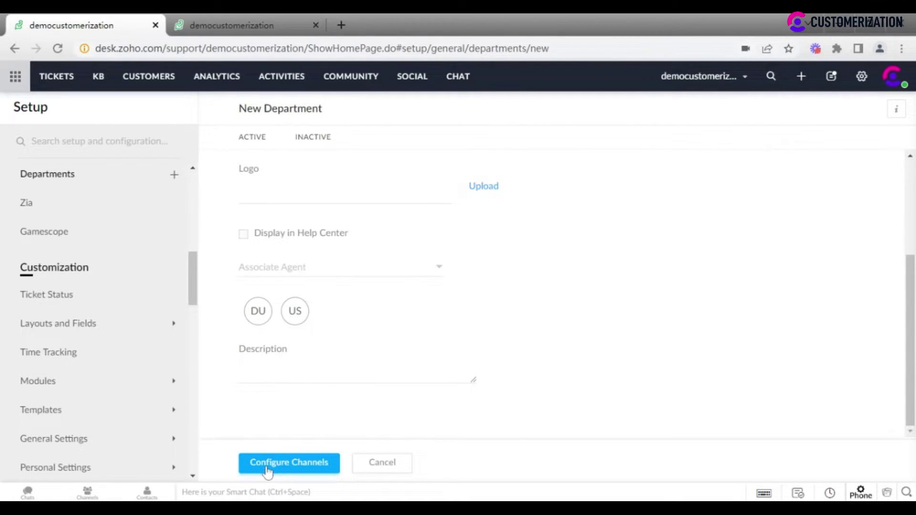
- Open Demo department's channels, cancel a new From Address, and view its Chat channel
click(245, 24)
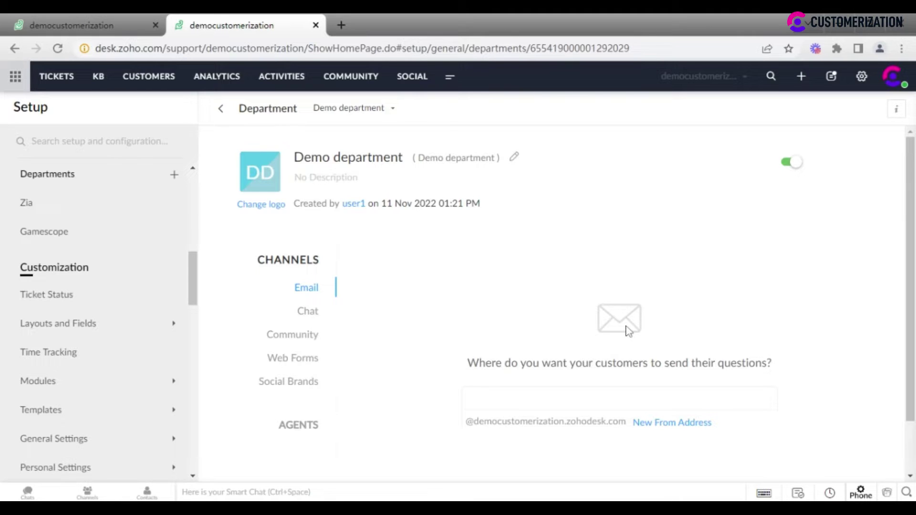
click(652, 425)
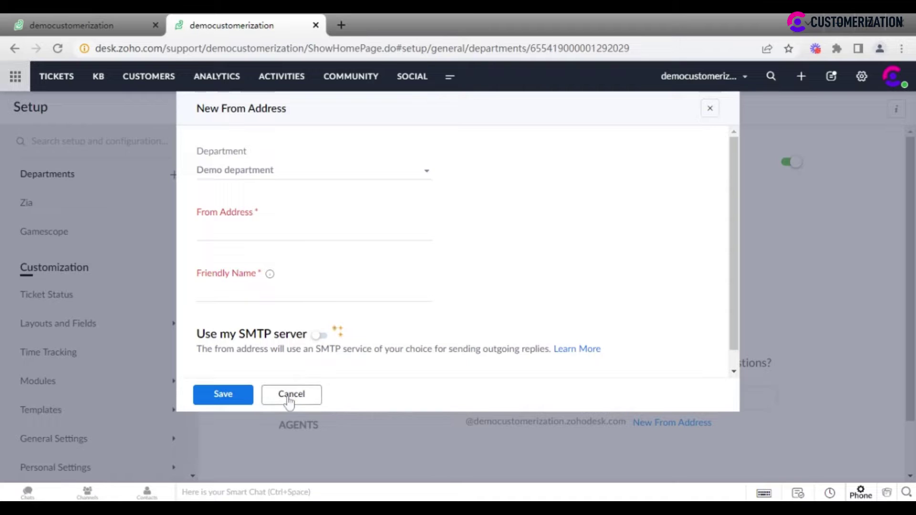
click(292, 394)
click(309, 313)
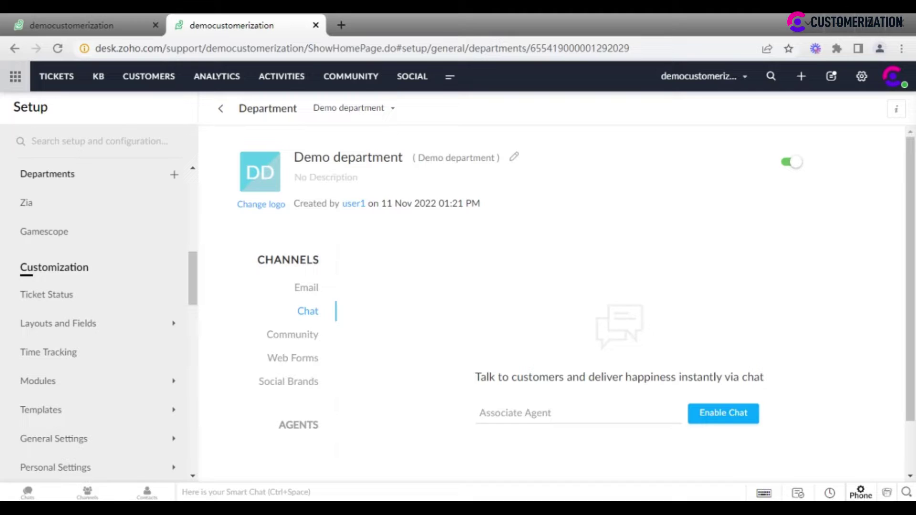
- Enable chat for Demo department with user1 as agent, then view its Community channel
click(501, 437)
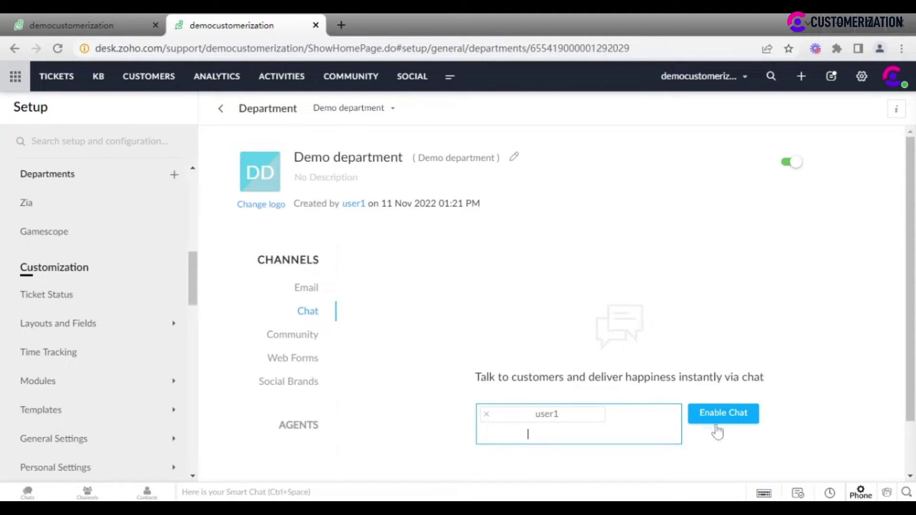
click(701, 419)
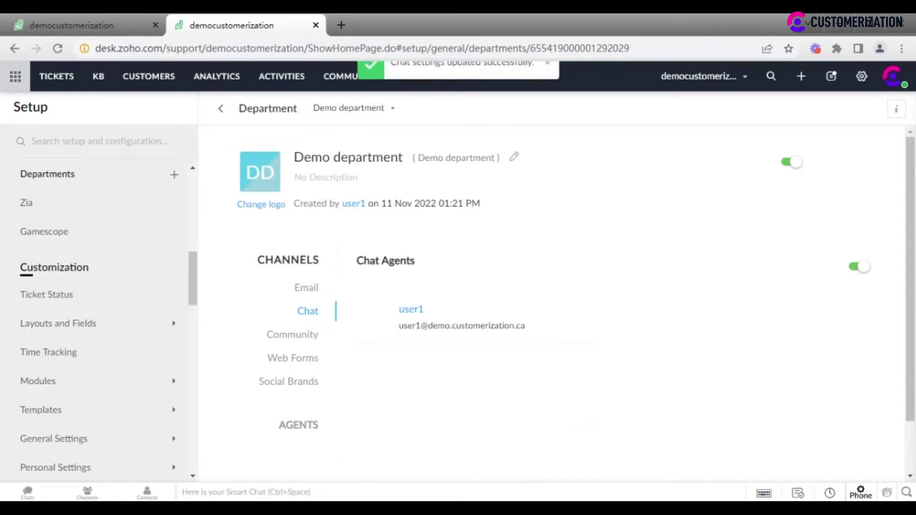
click(296, 336)
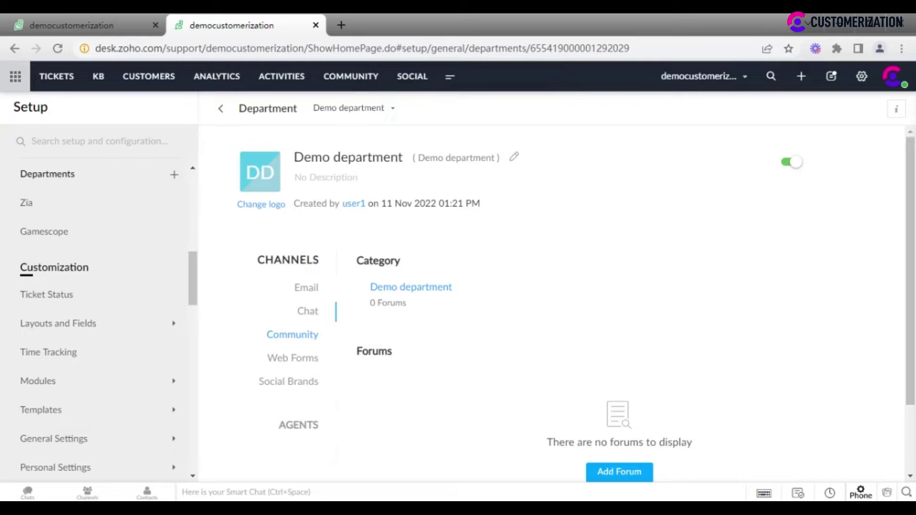
- View Demo department's Web Forms and review its switched-off Feedback Widget
click(297, 363)
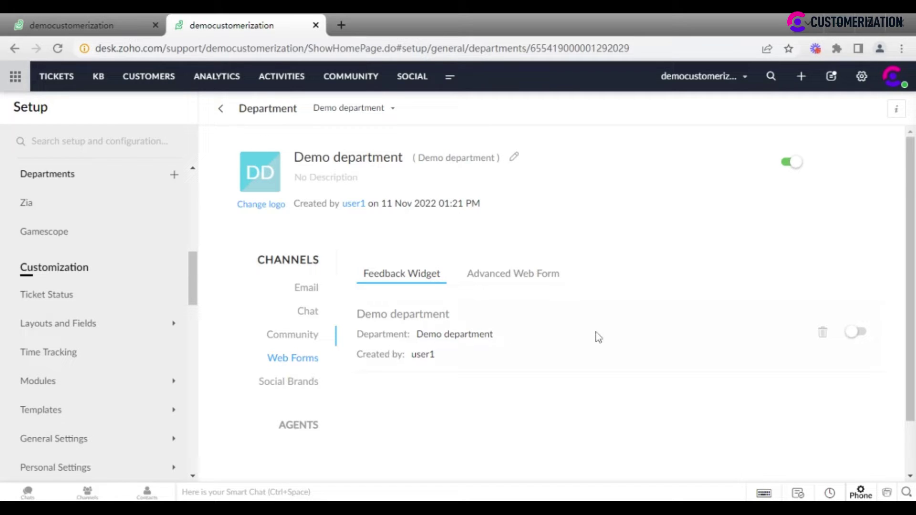
mouse_move(615, 334)
scroll(439, 338, down, 1)
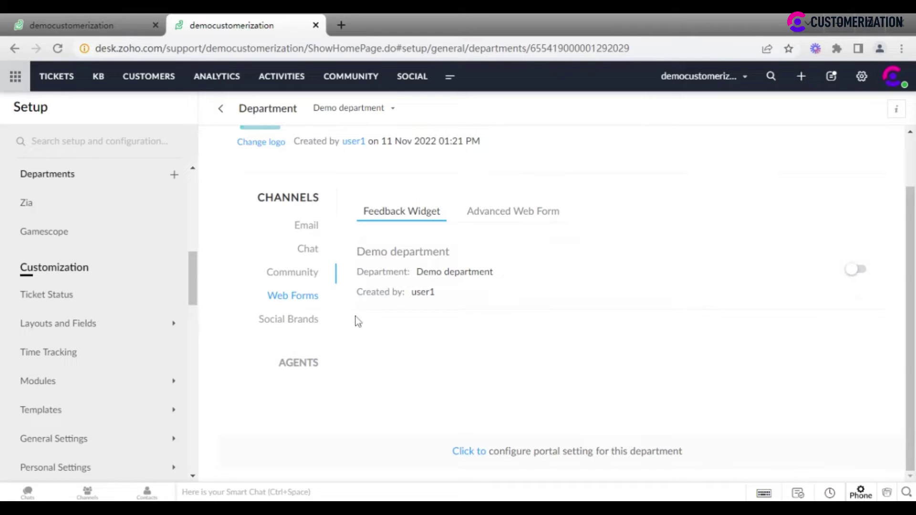
- Review the Social Brands card, then view Demo department's Agents list showing user1
click(300, 326)
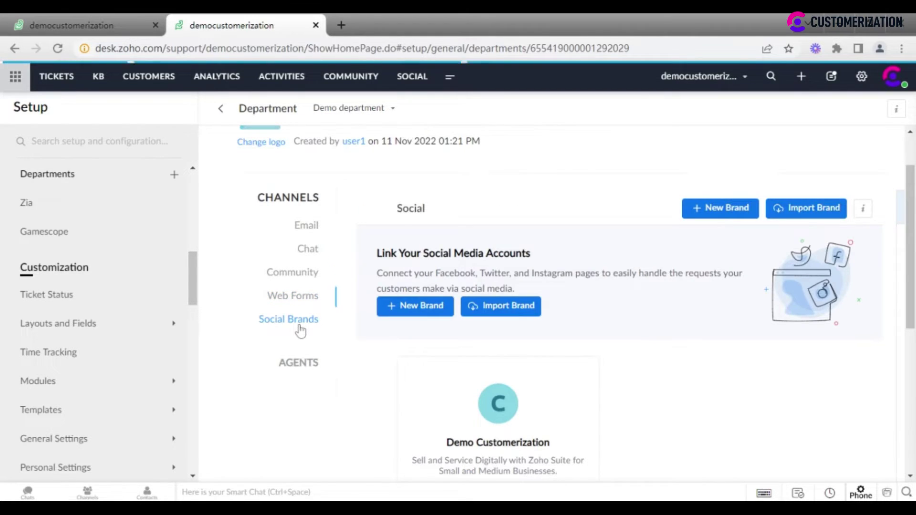
scroll(440, 310, down, 1)
scroll(437, 311, down, 1)
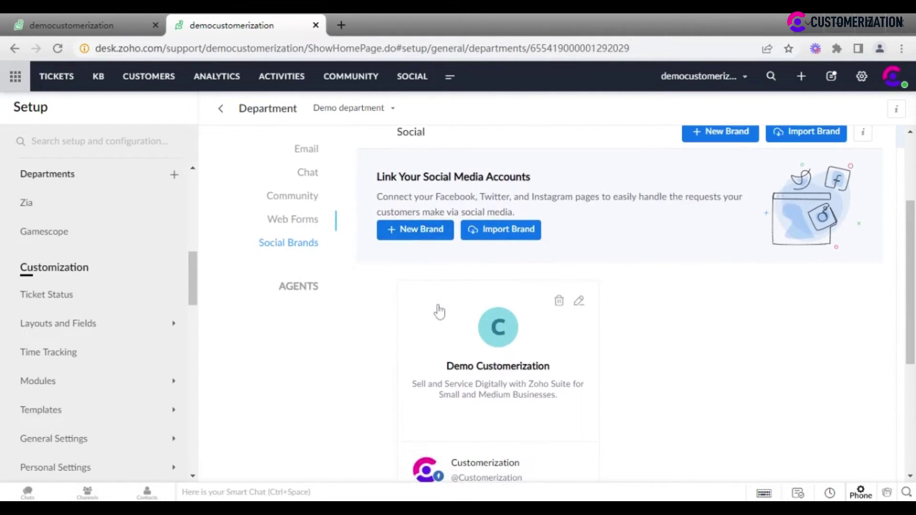
scroll(437, 311, down, 1)
scroll(437, 311, down, 1)
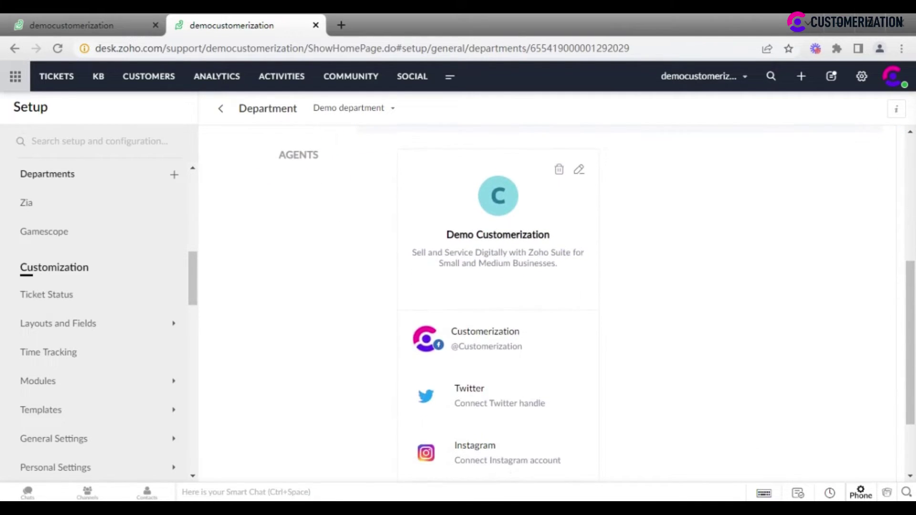
scroll(436, 305, down, 2)
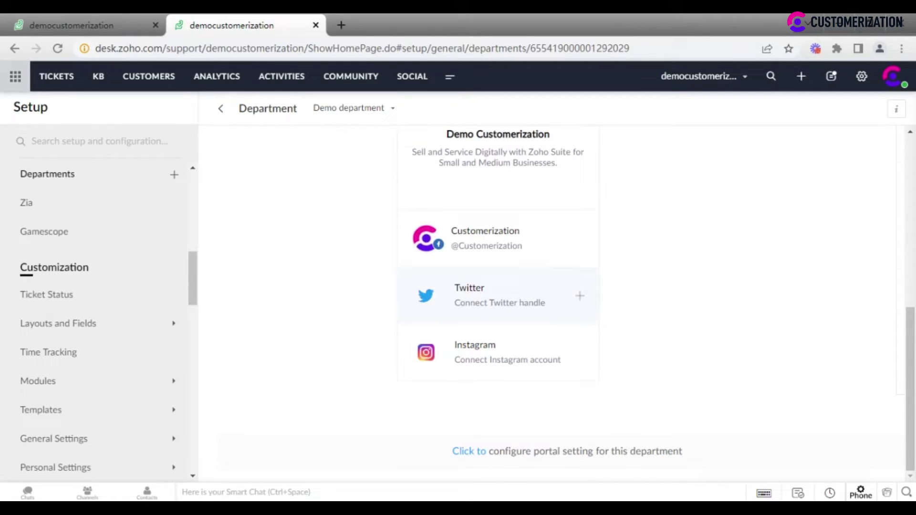
scroll(244, 309, up, 2)
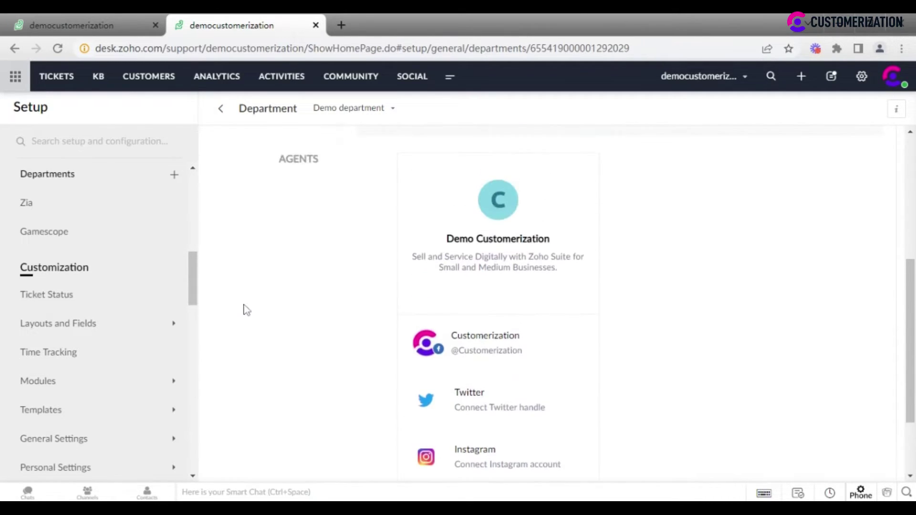
scroll(243, 308, up, 2)
click(296, 266)
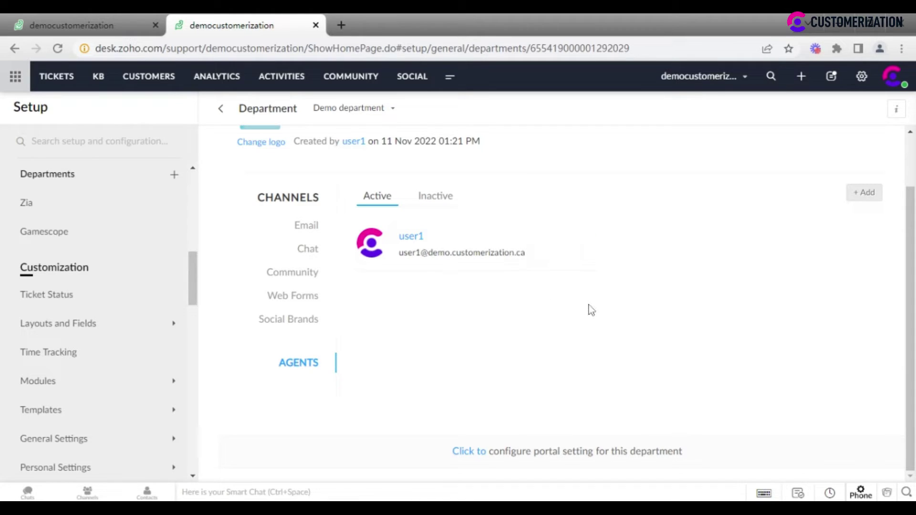
- Add user2 to Demo department, dissociate them again, and return to Departments
click(864, 195)
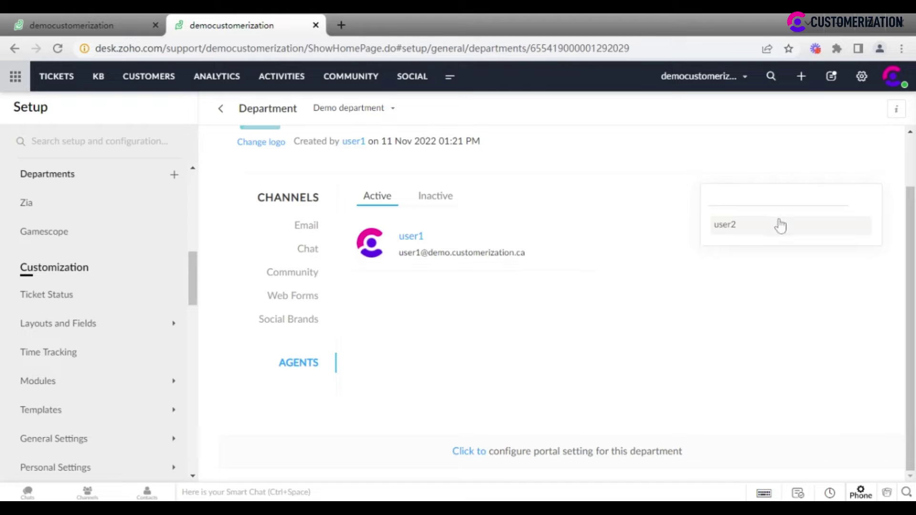
click(780, 225)
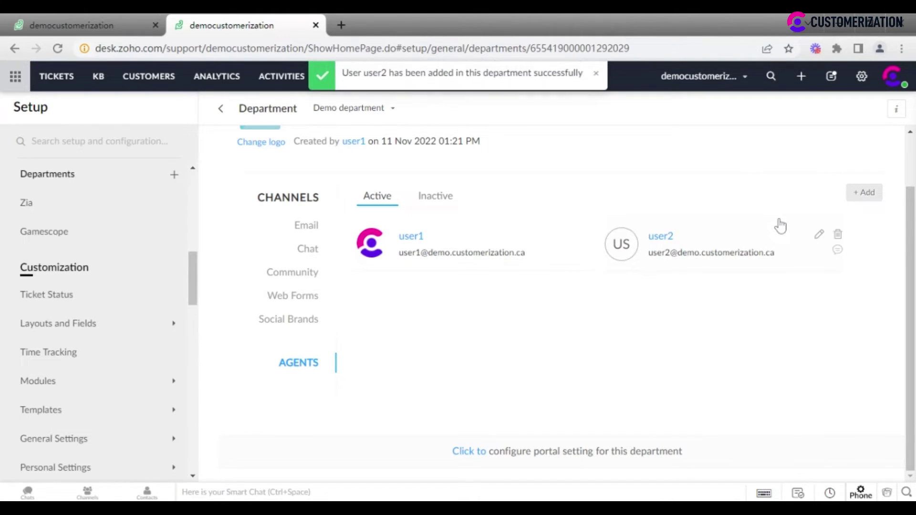
click(837, 236)
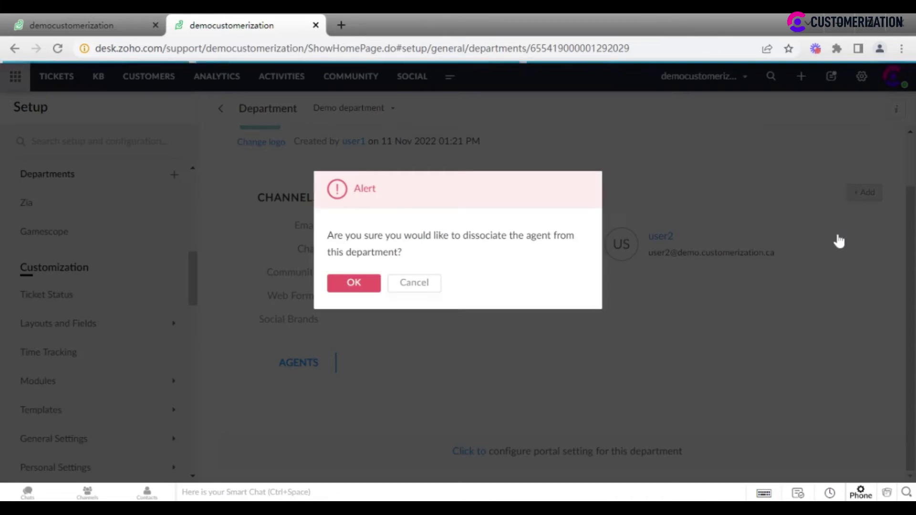
click(365, 283)
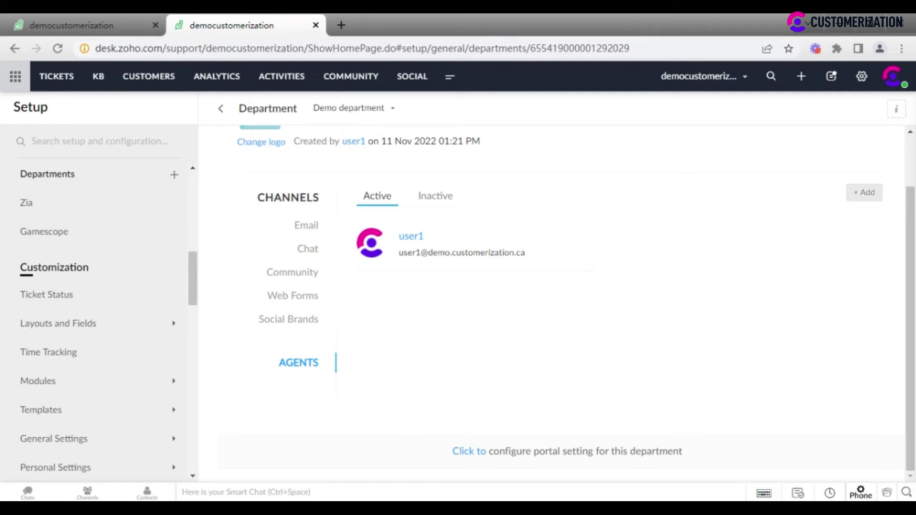
click(224, 113)
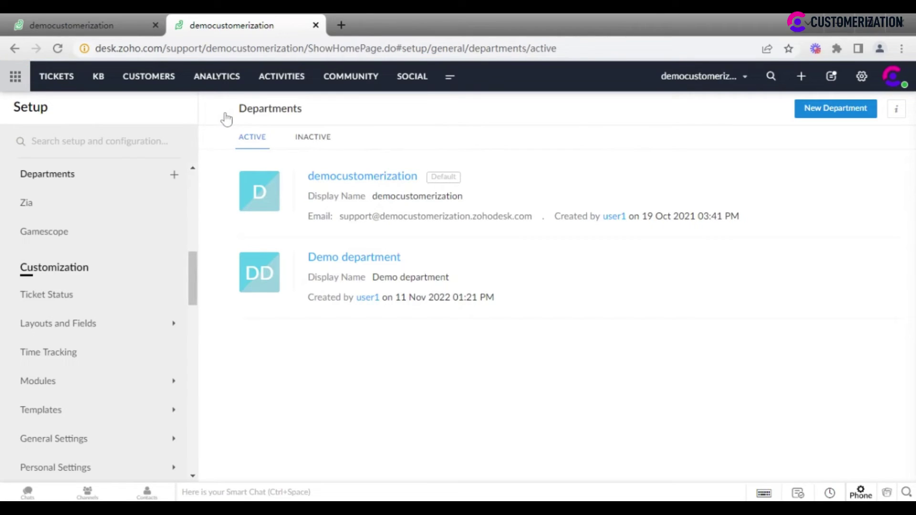
- Disable Demo department, transferring its agents to democustomerization, and view Inactive departments
mouse_move(565, 194)
click(876, 268)
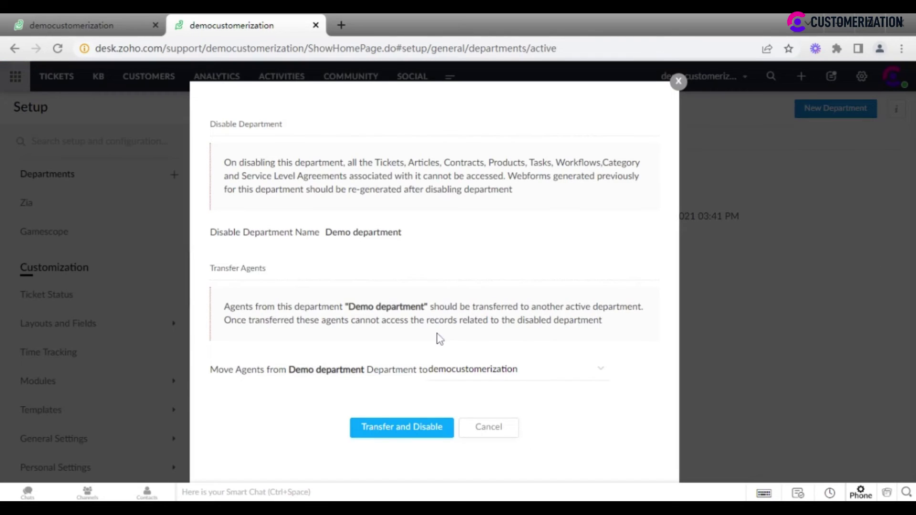
click(409, 428)
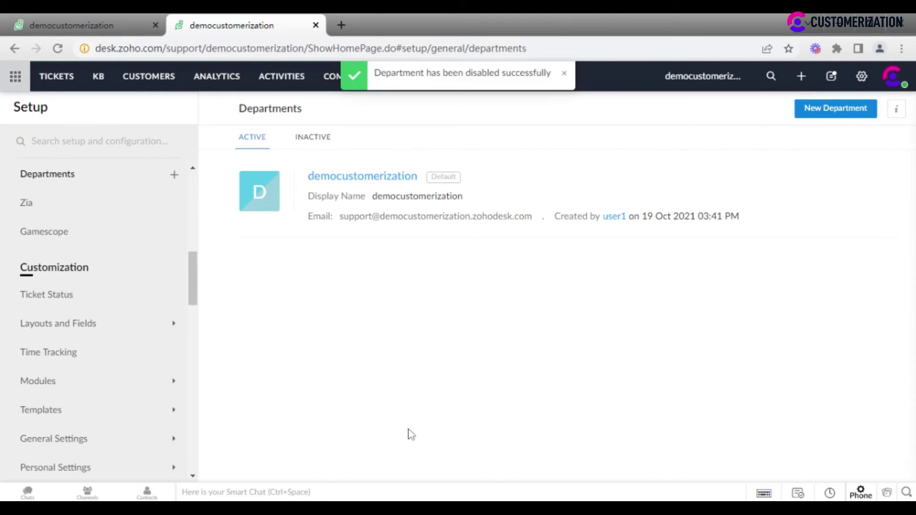
click(313, 146)
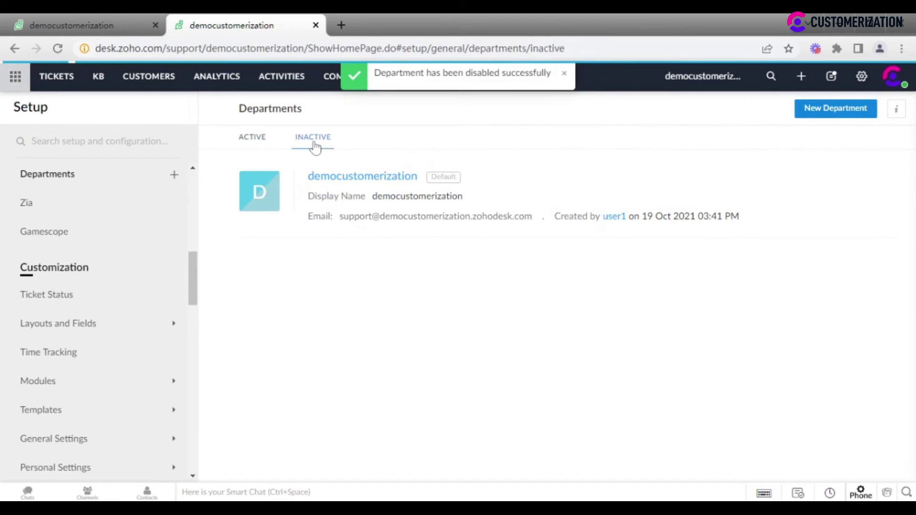